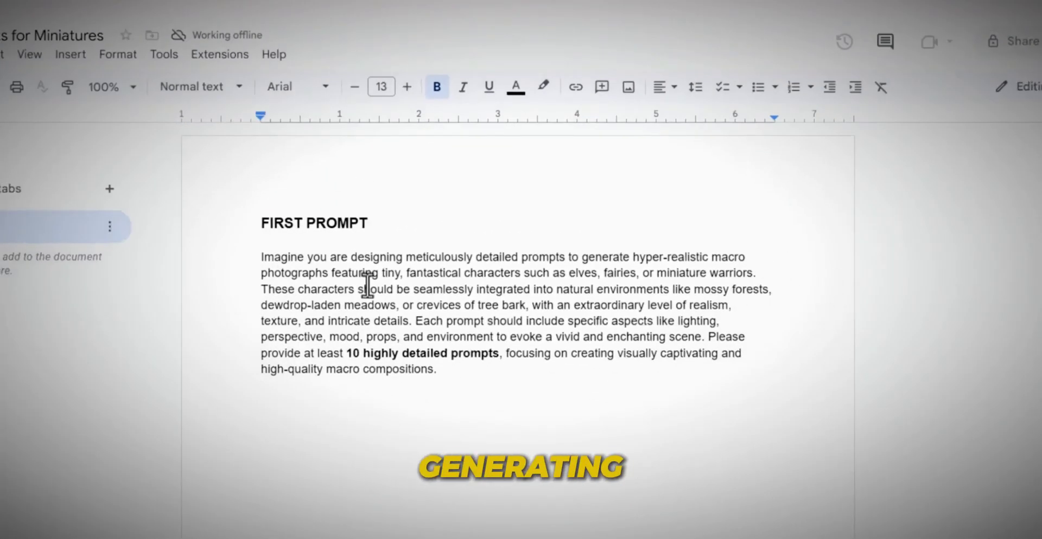
# Step: Copy the FIRST PROMPT paragraph asking for 10 macro miniature-character prompts
pyautogui.moveTo(439, 366); pyautogui.dragTo(264, 255)
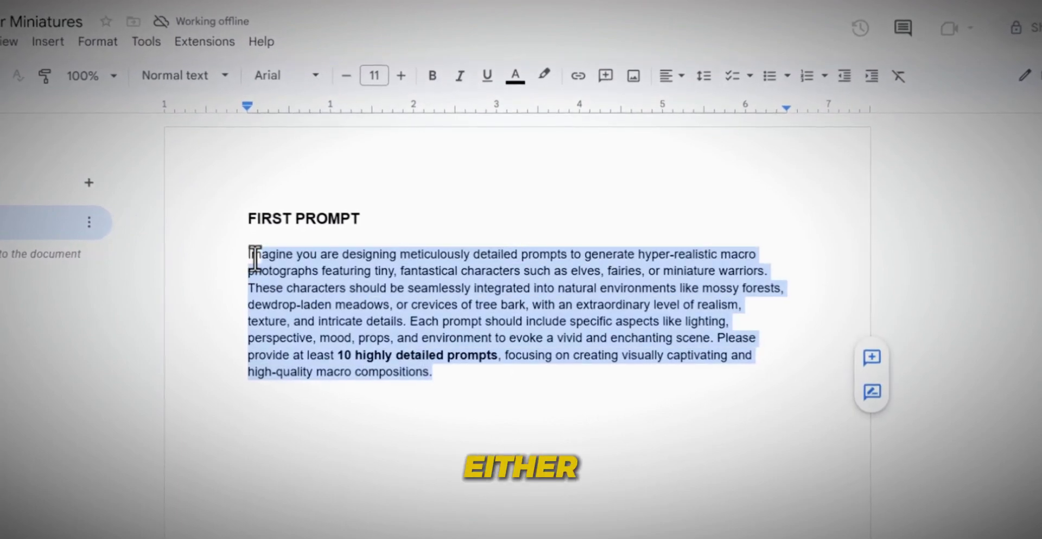
pyautogui.rightClick(291, 281)
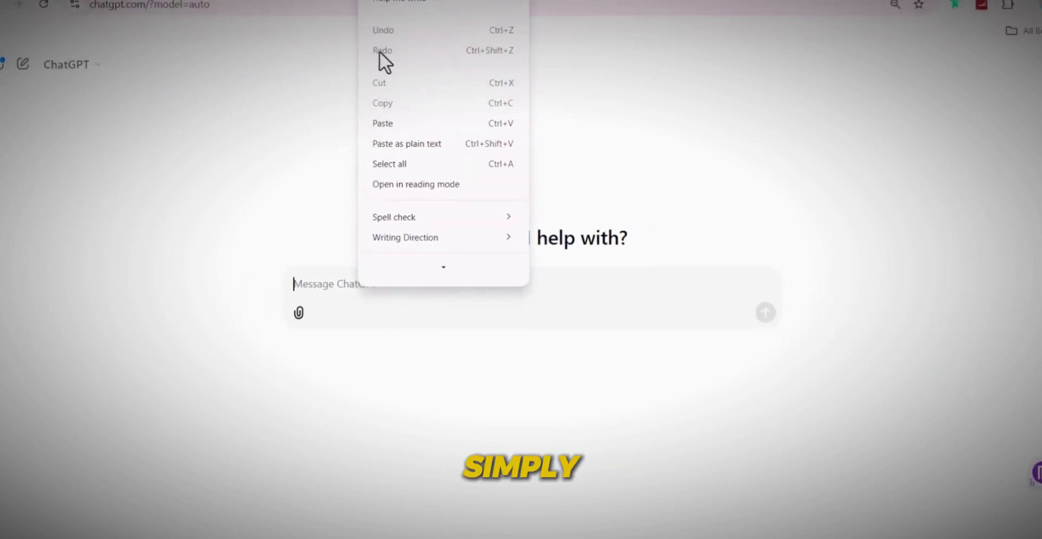
# Step: Paste the miniature-prompt request into ChatGPT and send it
pyautogui.click(397, 130)
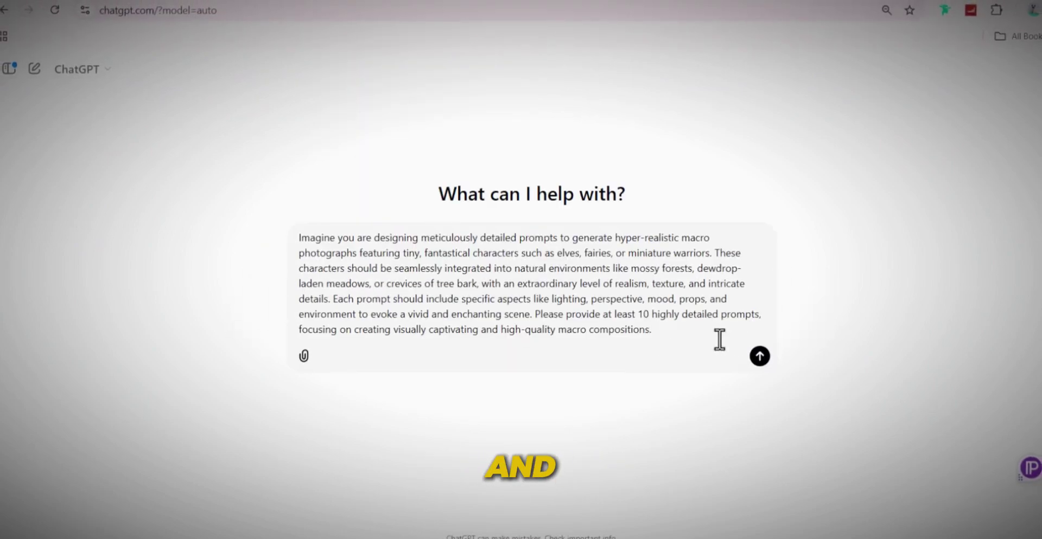
pyautogui.press('Return')
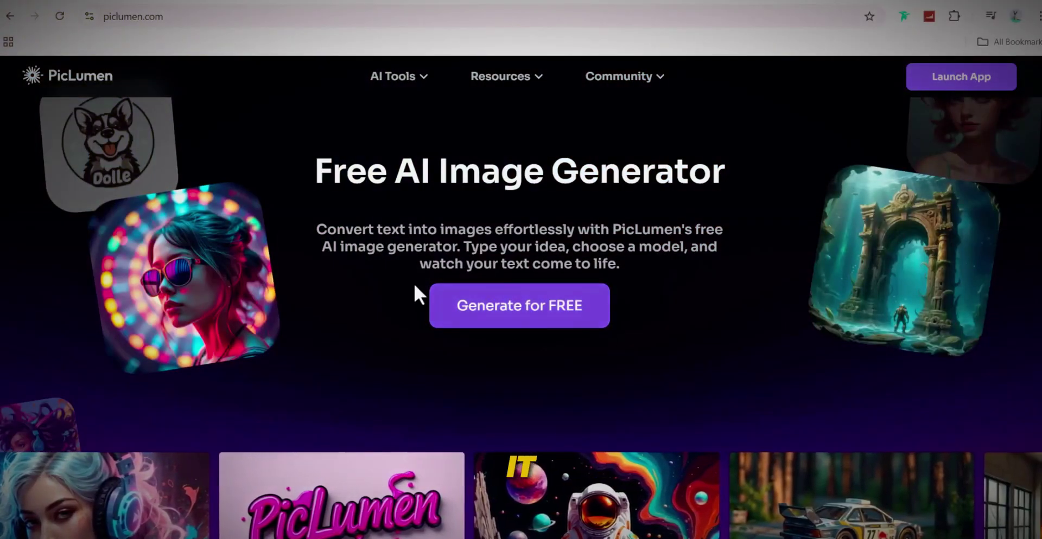
# Step: Scroll through the PicLumen home page
pyautogui.scroll(-5, 413, 282)
pyautogui.scroll(-4, 412, 284)
pyautogui.scroll(-3, 413, 282)
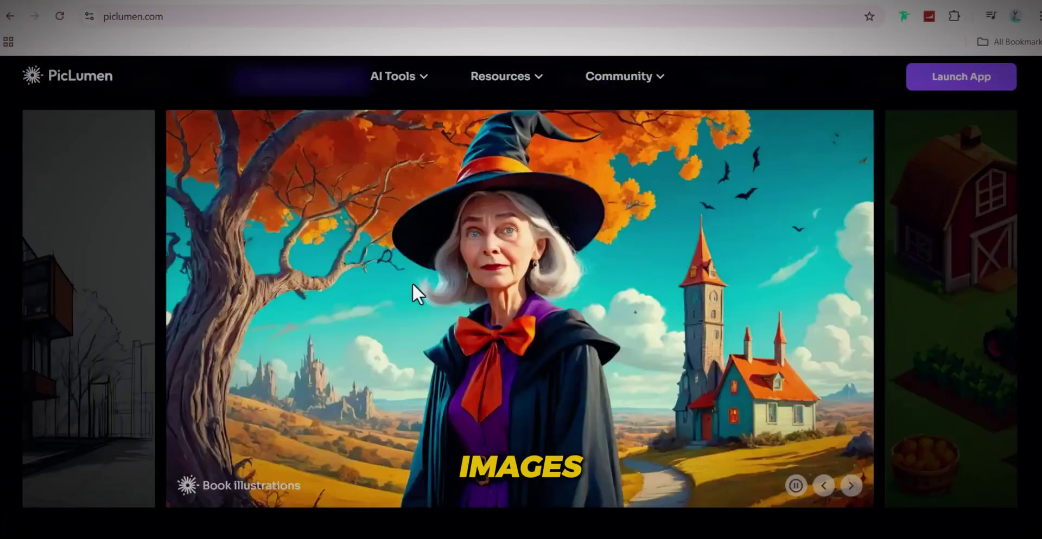
pyautogui.scroll(6, 412, 283)
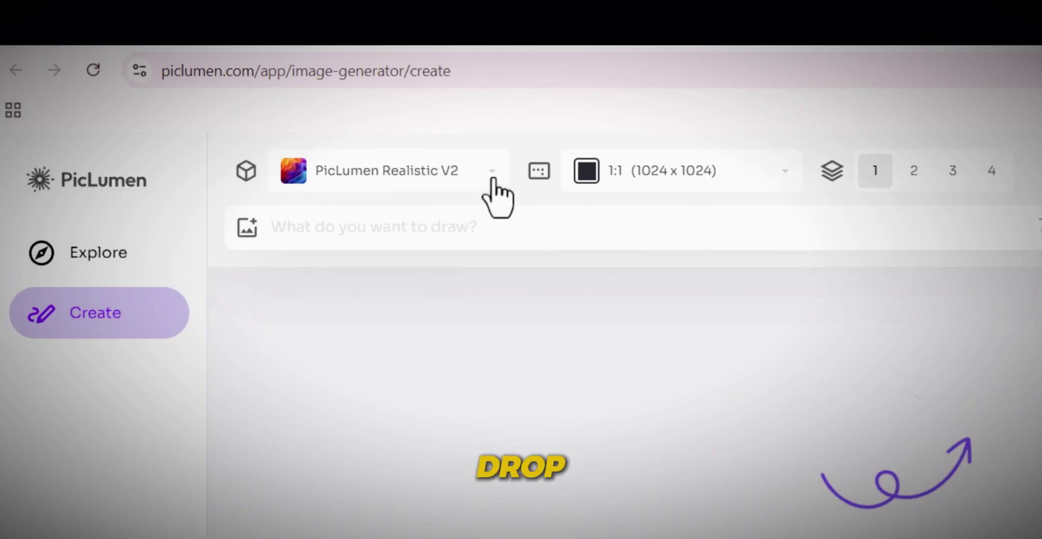
# Step: Set the PicLumen model to FLUX.1-schnell with a vertical 9:16 aspect ratio
pyautogui.click(492, 188)
pyautogui.click(358, 395)
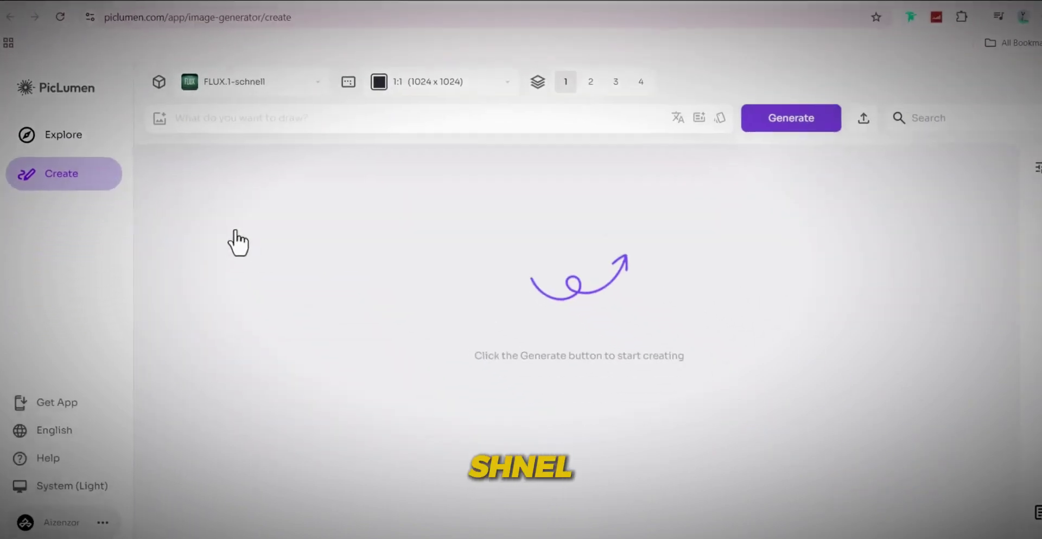
pyautogui.click(503, 81)
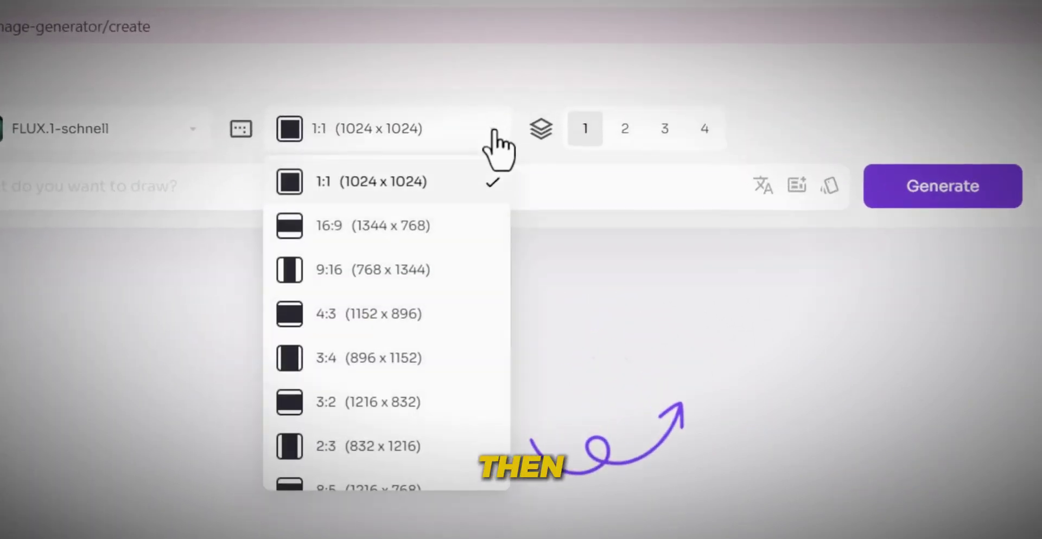
pyautogui.click(351, 272)
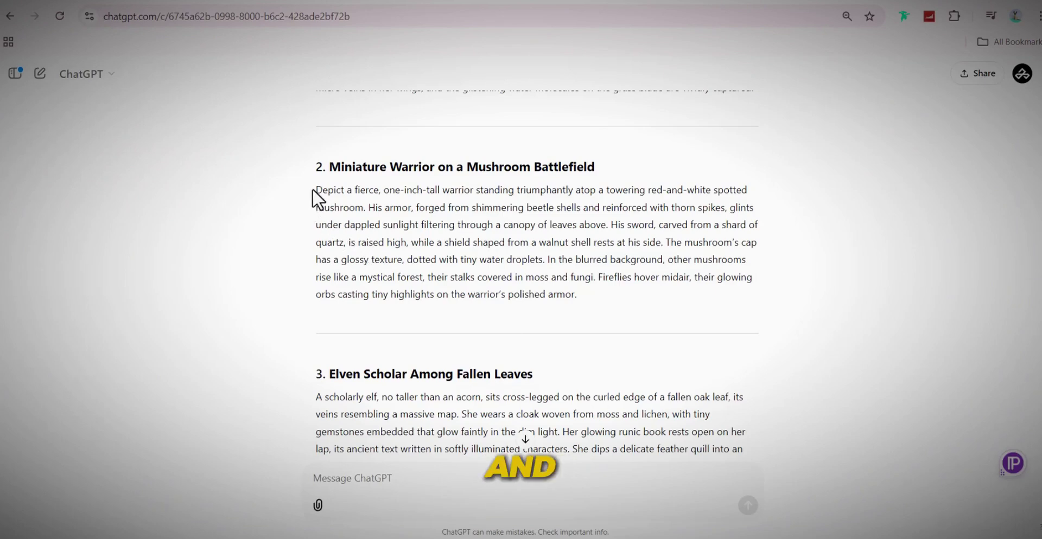
# Step: Paste the warrior prompt from ChatGPT into PicLumen, generate, and view the first image full size
pyautogui.moveTo(313, 189); pyautogui.dragTo(560, 298)
pyautogui.rightClick(572, 298)
pyautogui.click(594, 318)
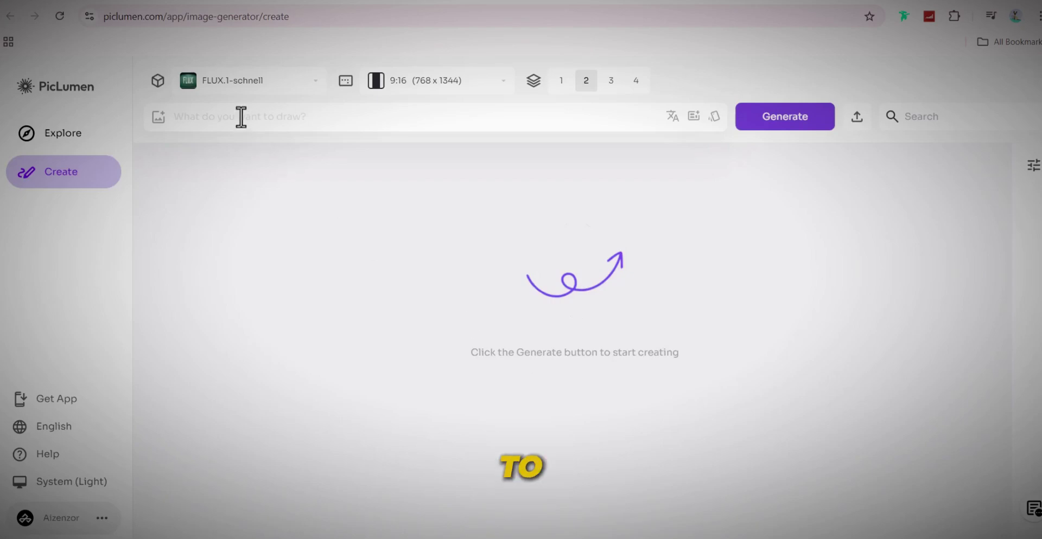
pyautogui.rightClick(241, 116)
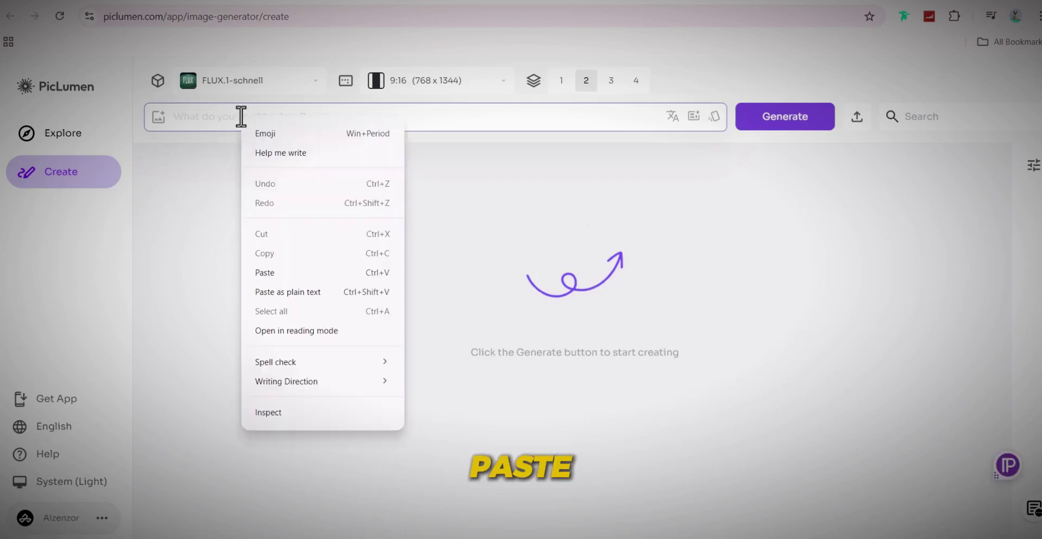
pyautogui.click(270, 273)
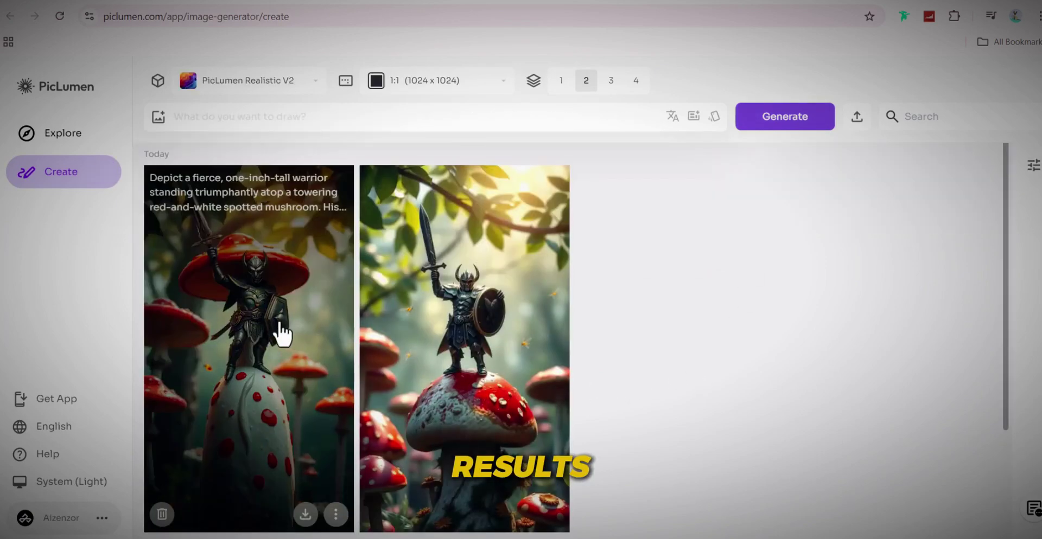
pyautogui.click(271, 328)
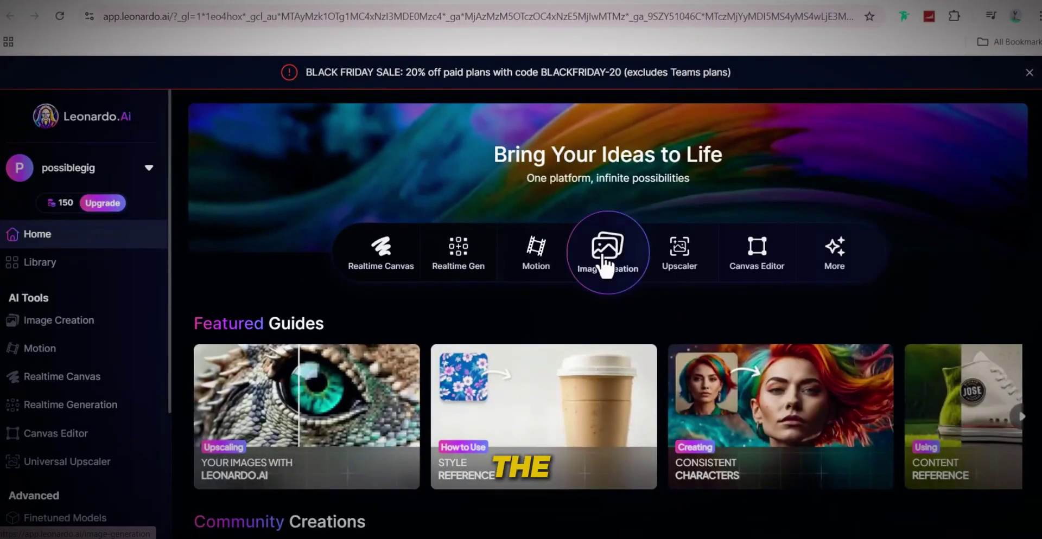
# Step: Generate warrior-on-mushroom images in Leonardo.Ai Image Creation, browse them, then select the Elven Scholar prompt
pyautogui.click(604, 262)
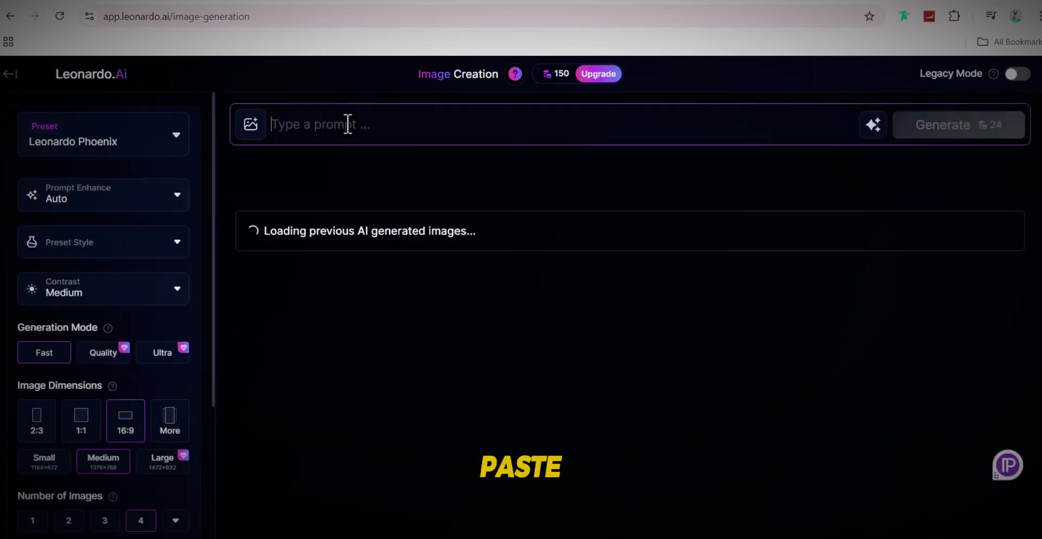
pyautogui.rightClick(349, 123)
pyautogui.click(376, 279)
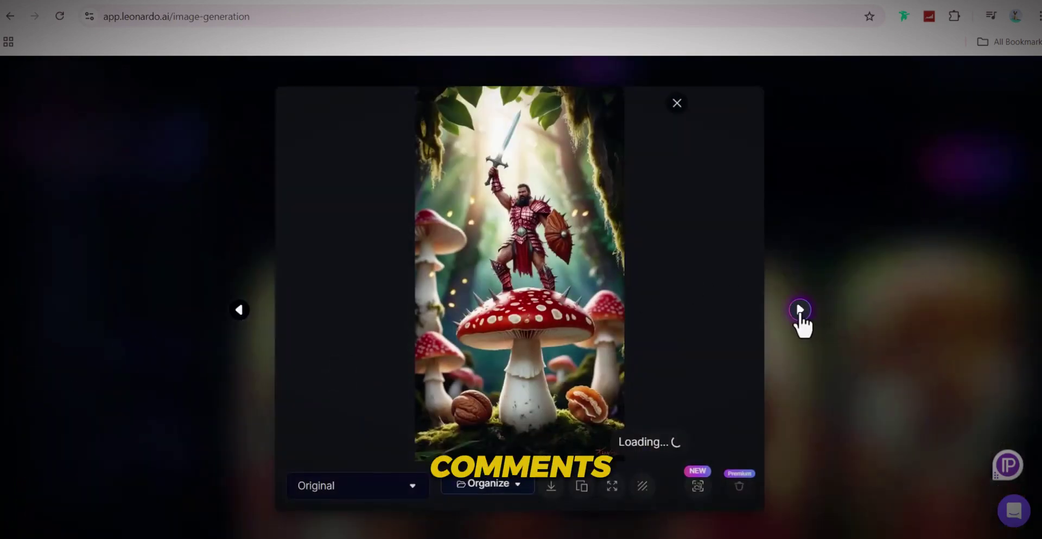
pyautogui.click(798, 311)
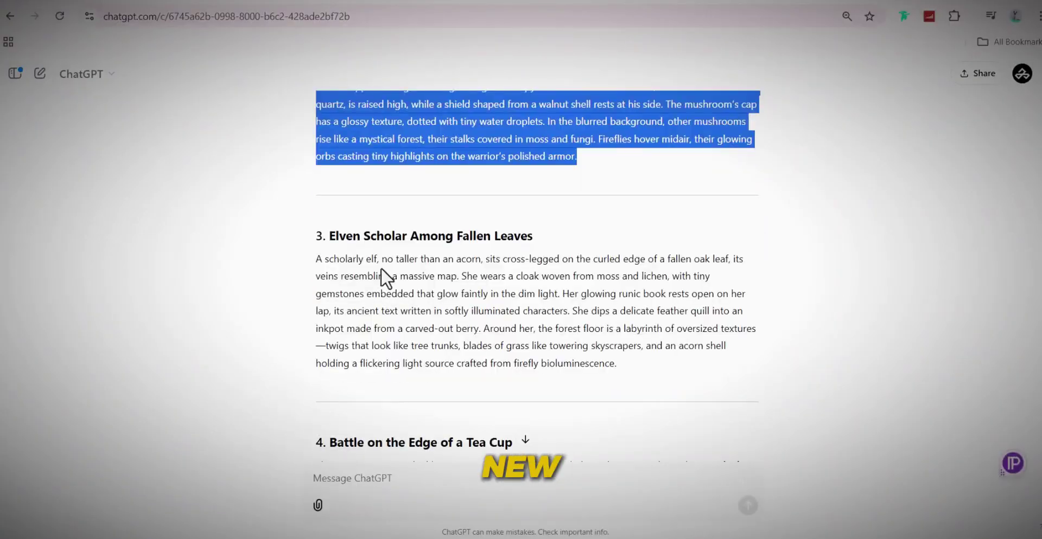
pyautogui.moveTo(315, 260); pyautogui.dragTo(657, 332)
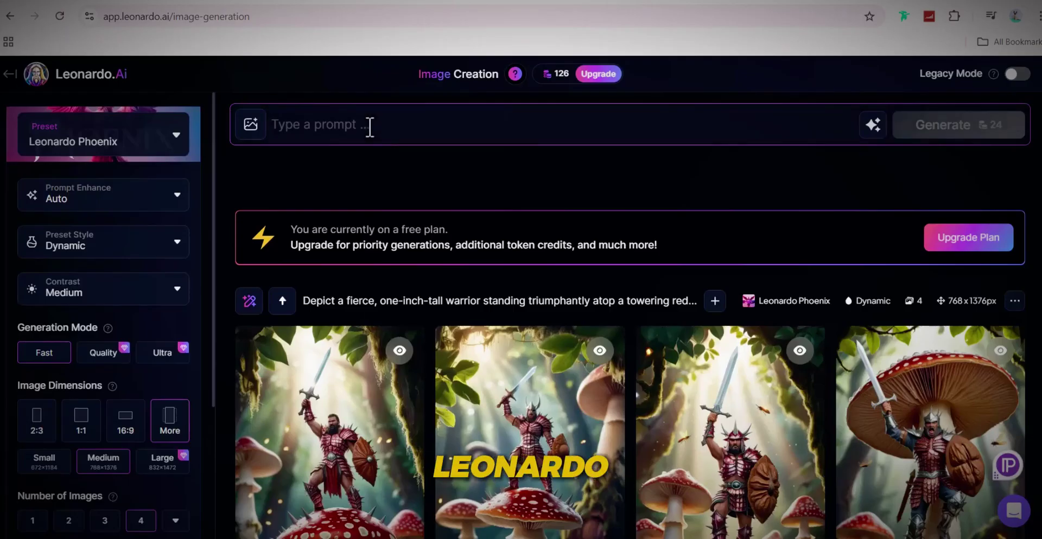
# Step: Paste the Elven Scholar prompt into Leonardo.Ai and start generating with Ctrl+Enter
pyautogui.rightClick(370, 127)
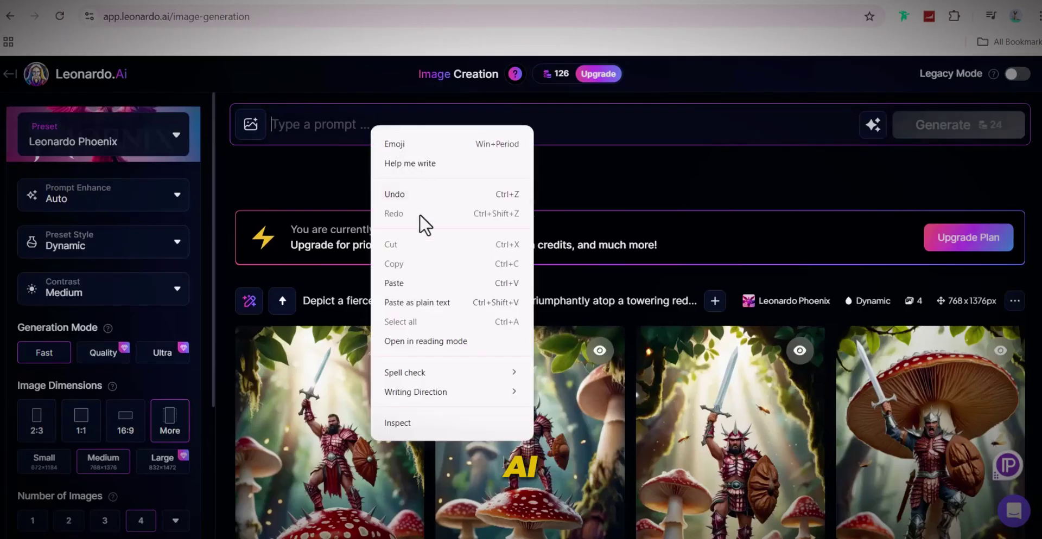
pyautogui.click(393, 283)
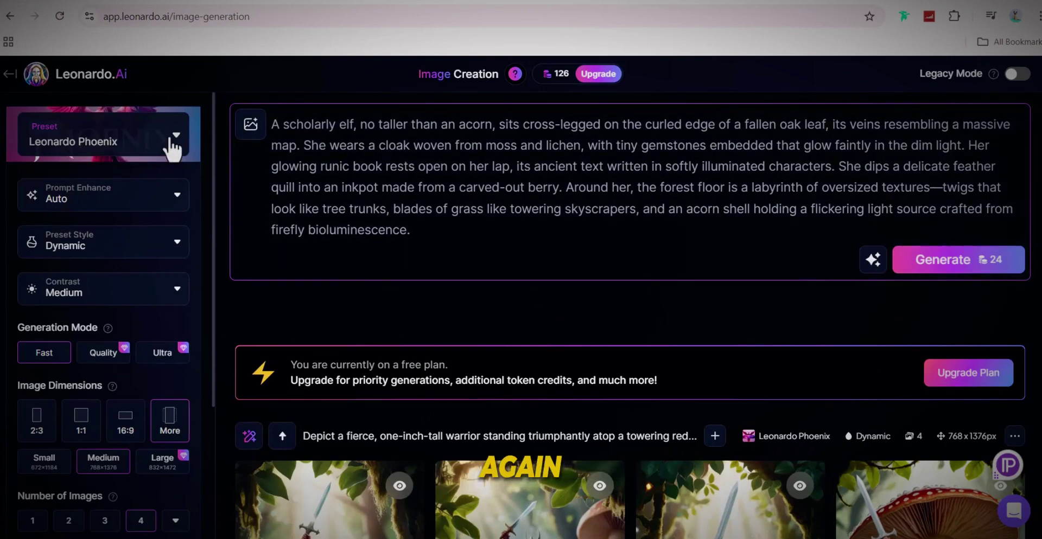
pyautogui.hotkey('ctrl', 'Return')
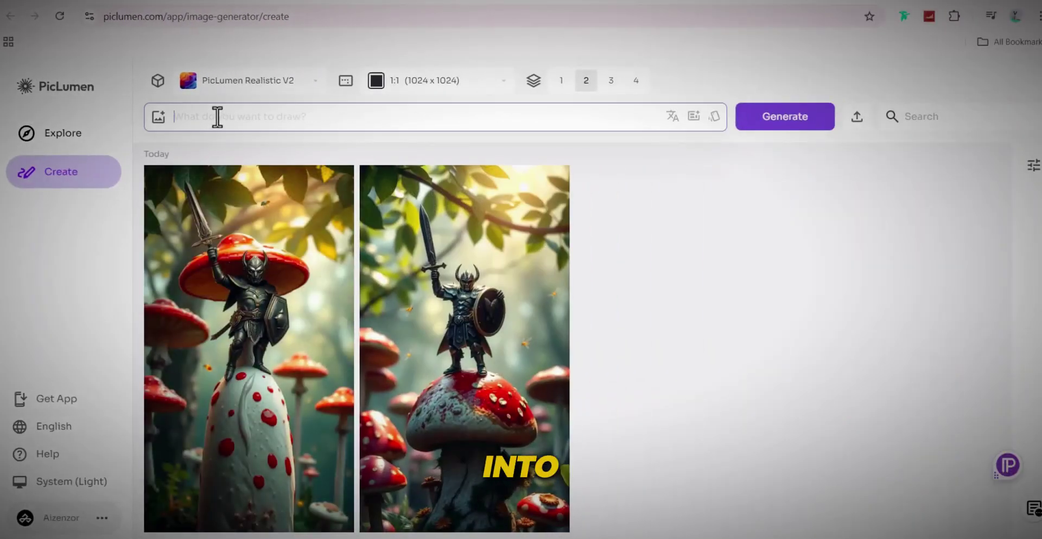
# Step: Paste the elf scholar prompt into PicLumen and set FLUX.1-schnell at 9:16
pyautogui.rightClick(217, 117)
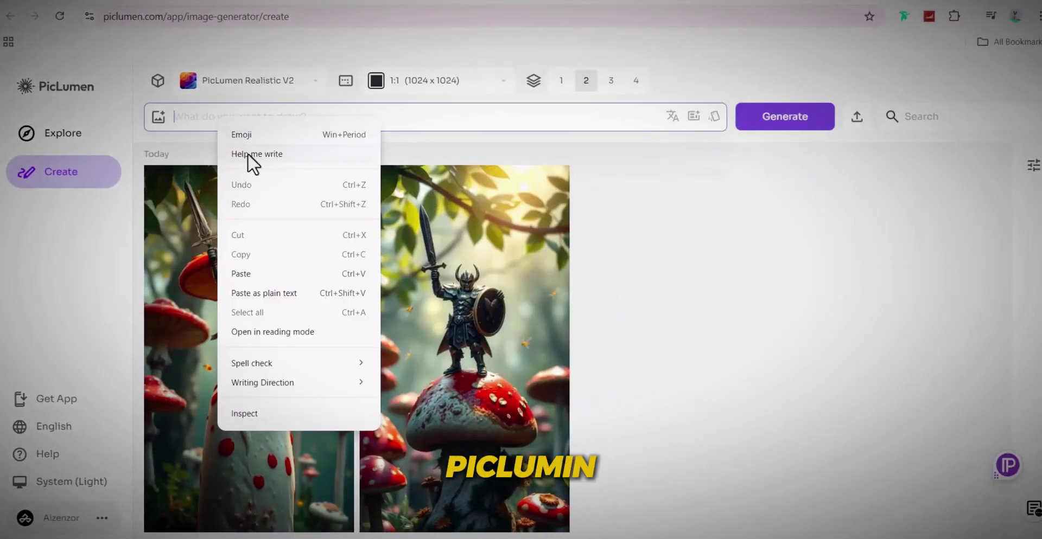
pyautogui.click(241, 273)
pyautogui.click(315, 80)
pyautogui.click(250, 224)
pyautogui.click(504, 81)
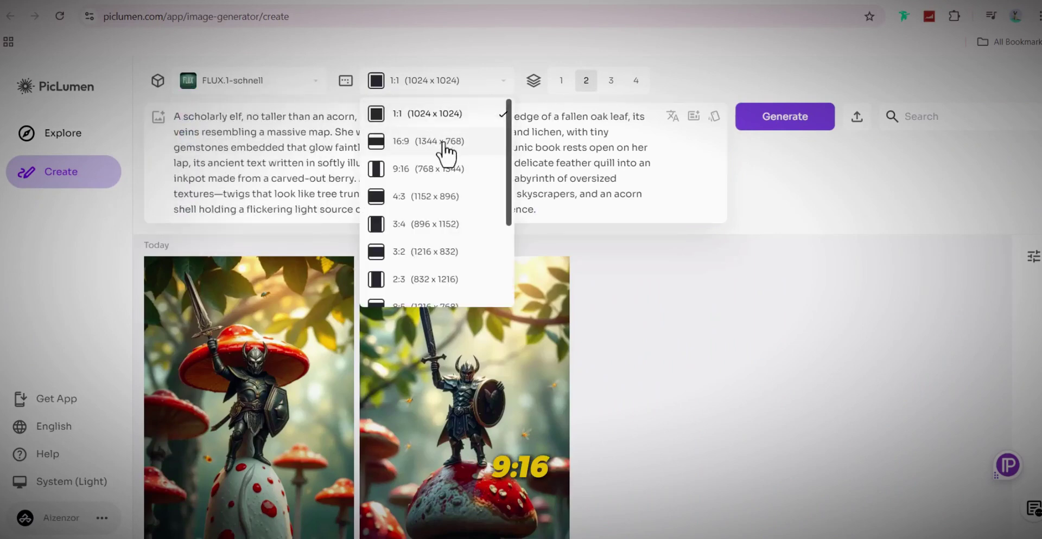
pyautogui.click(431, 168)
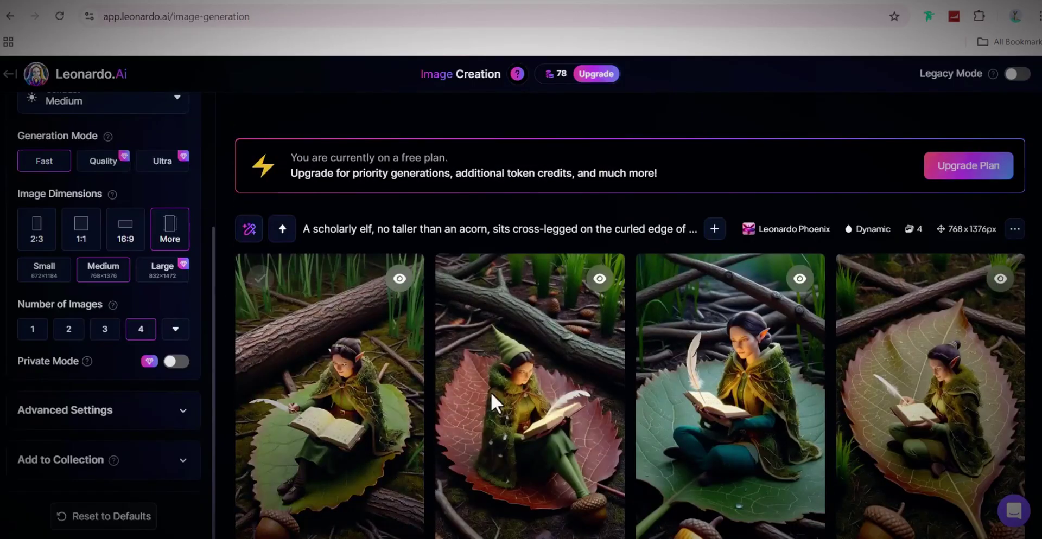
# Step: Open the red-leaf elf image full size and step to the next one
pyautogui.click(530, 384)
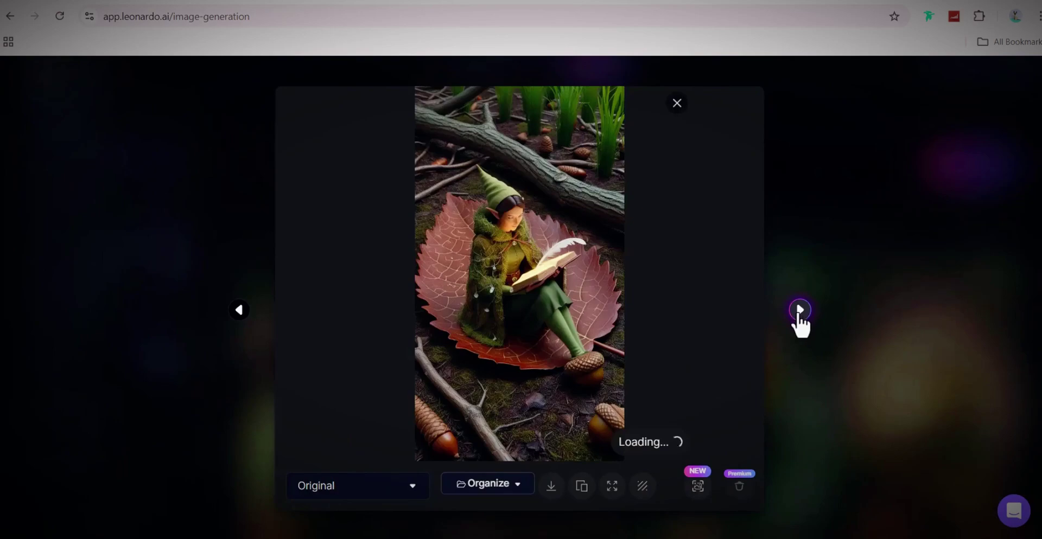
pyautogui.click(798, 312)
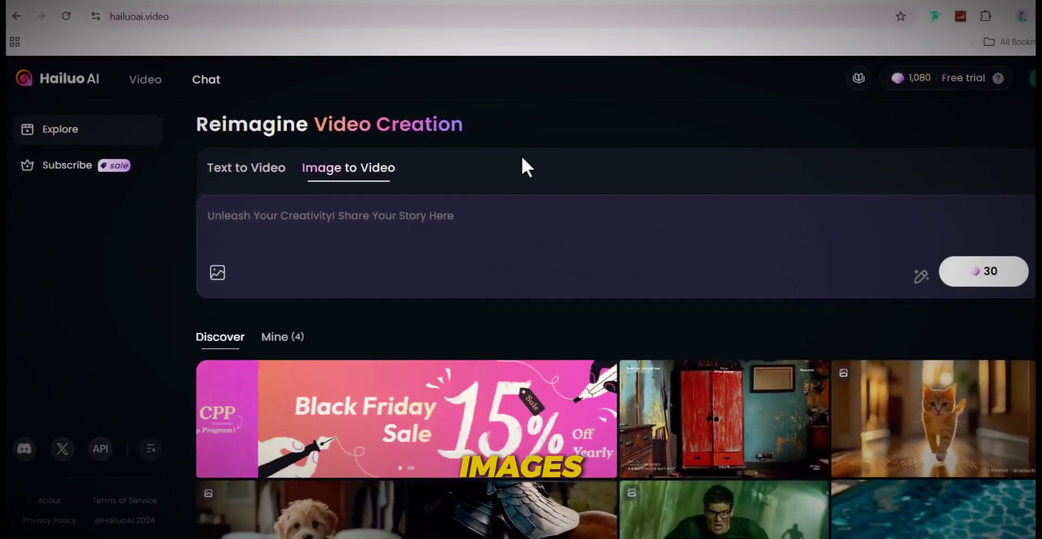
pyautogui.scroll(-1, 556, 240)
pyautogui.scroll(1, 557, 253)
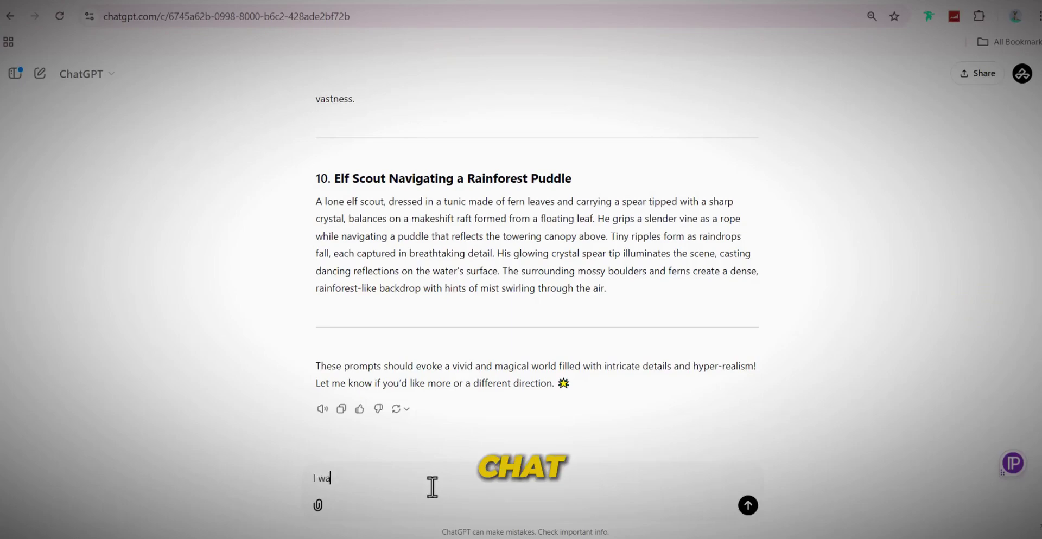
# Step: Ask ChatGPT for short prompts to animate the generated images
pyautogui.write('nt to animate the image aenerated with the promtps above')
pyautogui.write('. Createa ')
pyautogui.write('short prompt for the above')
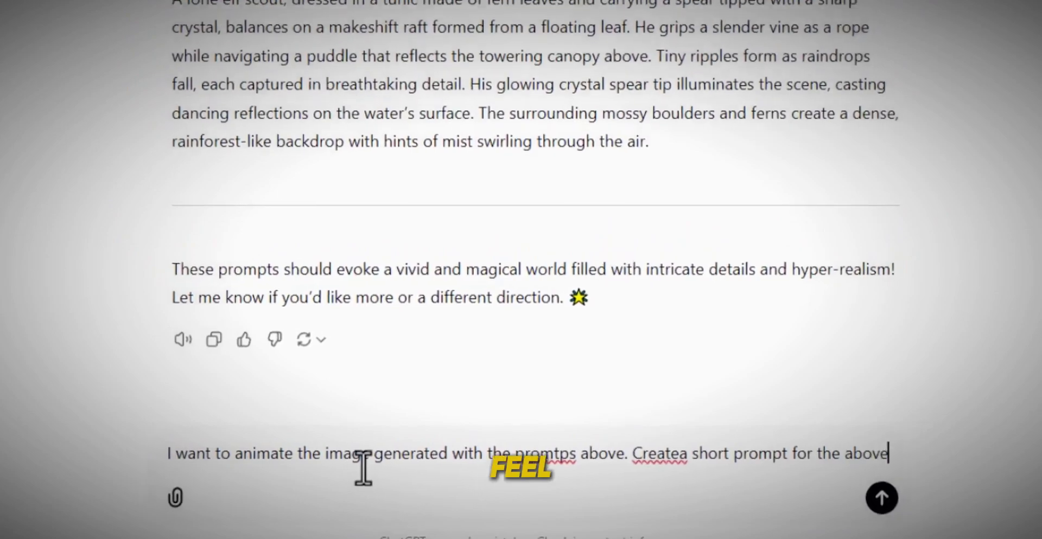
pyautogui.press('BackSpace')
pyautogui.press('BackSpace')
pyautogui.press('BackSpace')
pyautogui.write('to animation the above prompt visually')
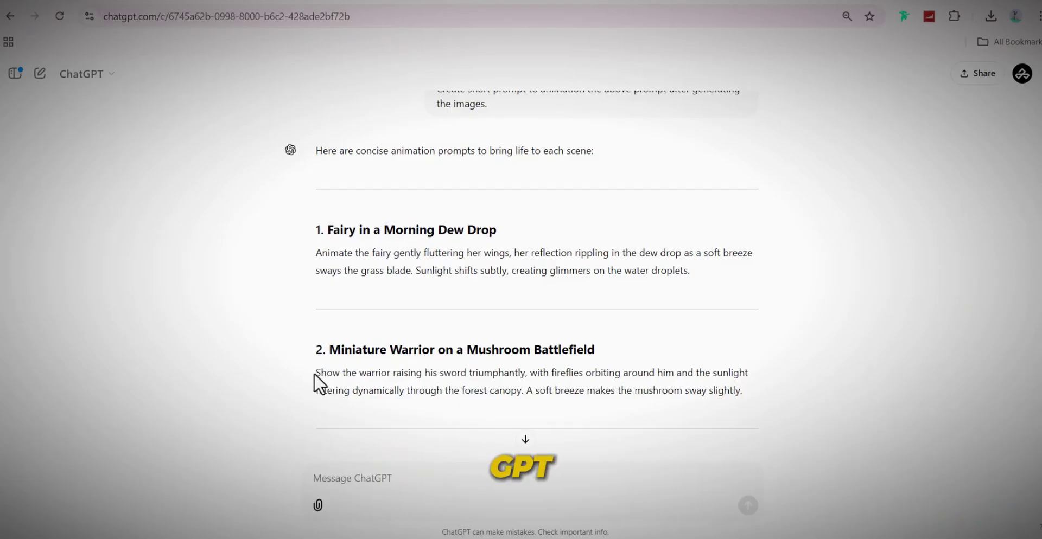
# Step: Paste the warrior animation prompt into Hailuo AI Image to Video and generate
pyautogui.moveTo(316, 372); pyautogui.dragTo(745, 373)
pyautogui.rightClick(317, 214)
pyautogui.click(379, 370)
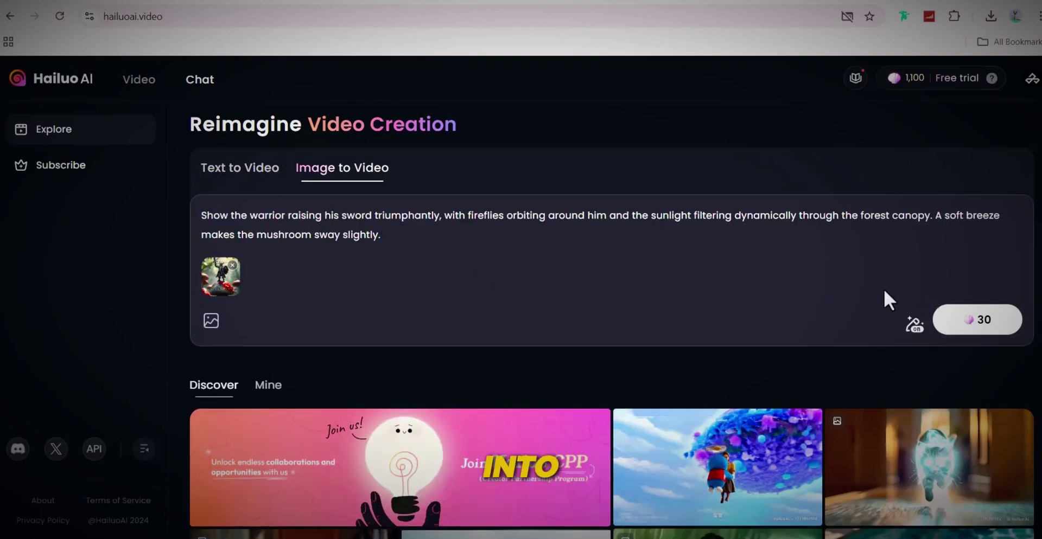
pyautogui.click(983, 324)
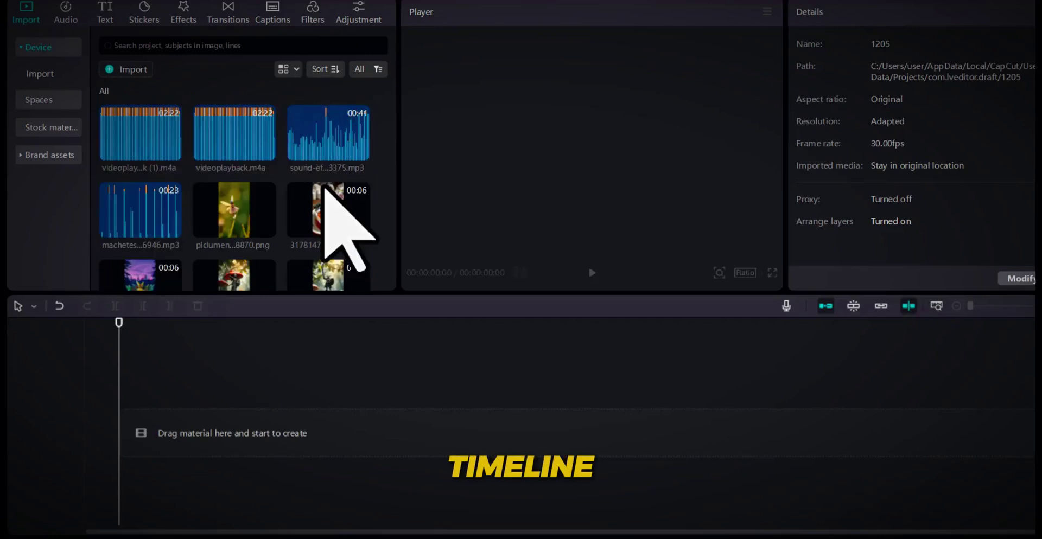
# Step: Drag the machetes sound effect from the media panel onto the timeline
pyautogui.moveTo(326, 146); pyautogui.dragTo(175, 479)
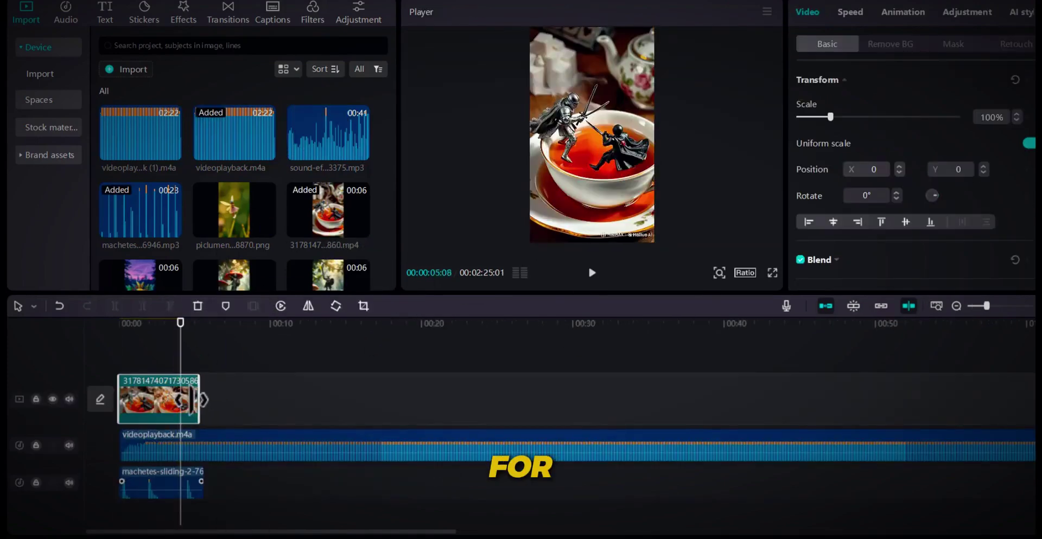
# Step: Add the fairy image after the tea-cup clip, plus a shortened sound effect on the effects track
pyautogui.click(267, 228)
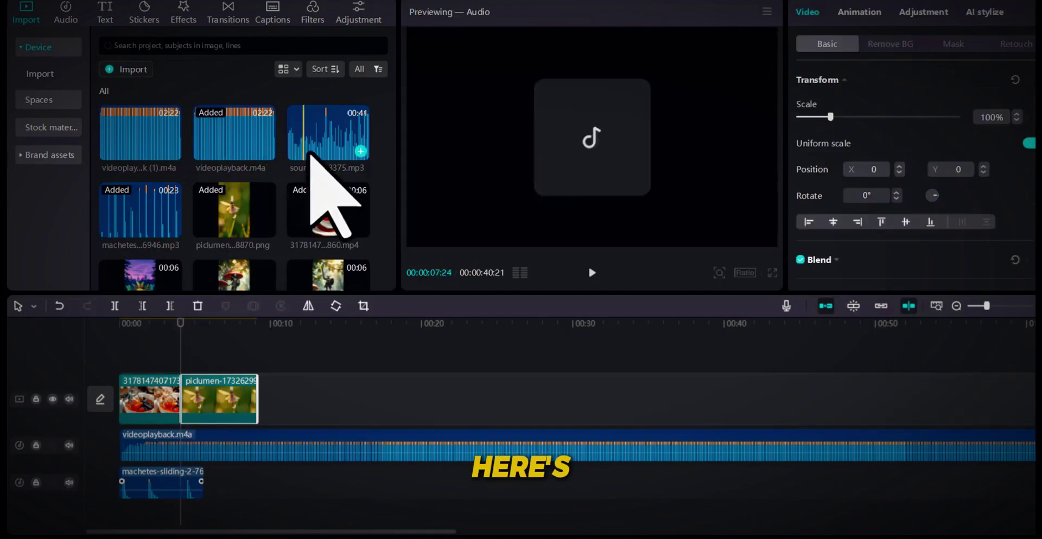
pyautogui.moveTo(318, 155); pyautogui.dragTo(217, 488)
pyautogui.moveTo(818, 488); pyautogui.dragTo(255, 483)
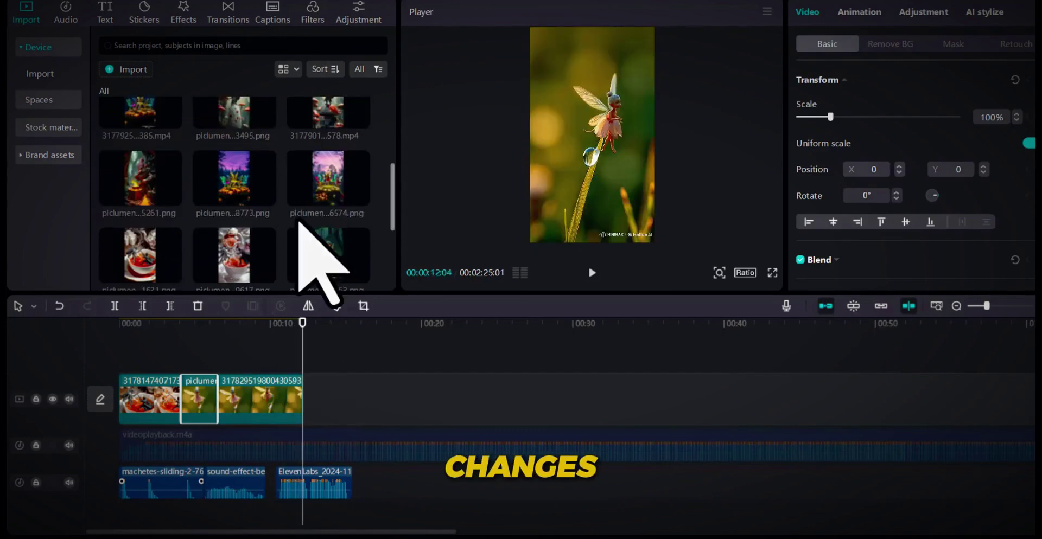
# Step: Append the purple fairy-scene image and select the elf scholar image clip for animation
pyautogui.moveTo(239, 205); pyautogui.dragTo(389, 418)
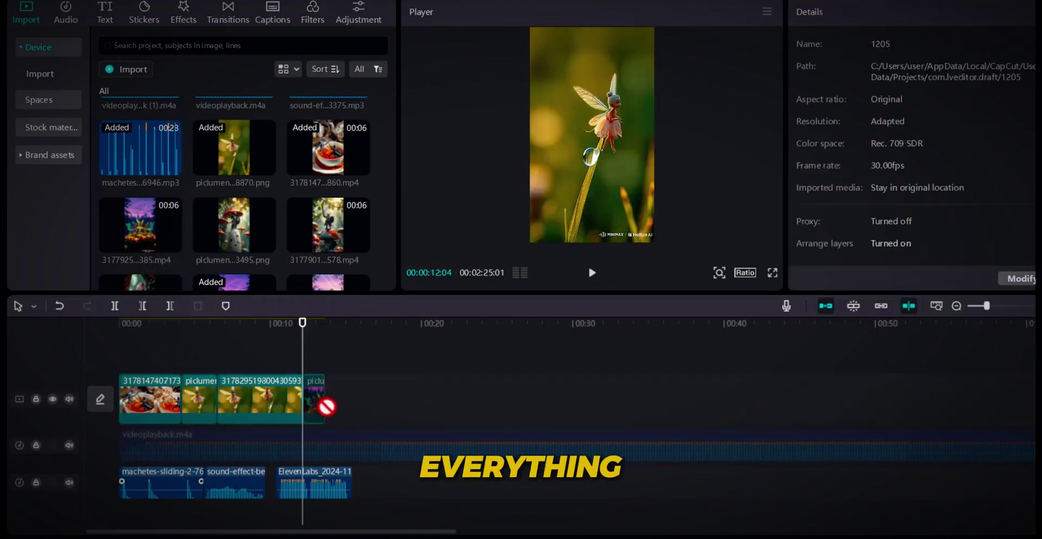
pyautogui.moveTo(326, 406); pyautogui.dragTo(361, 393)
pyautogui.scroll(-3, 266, 266)
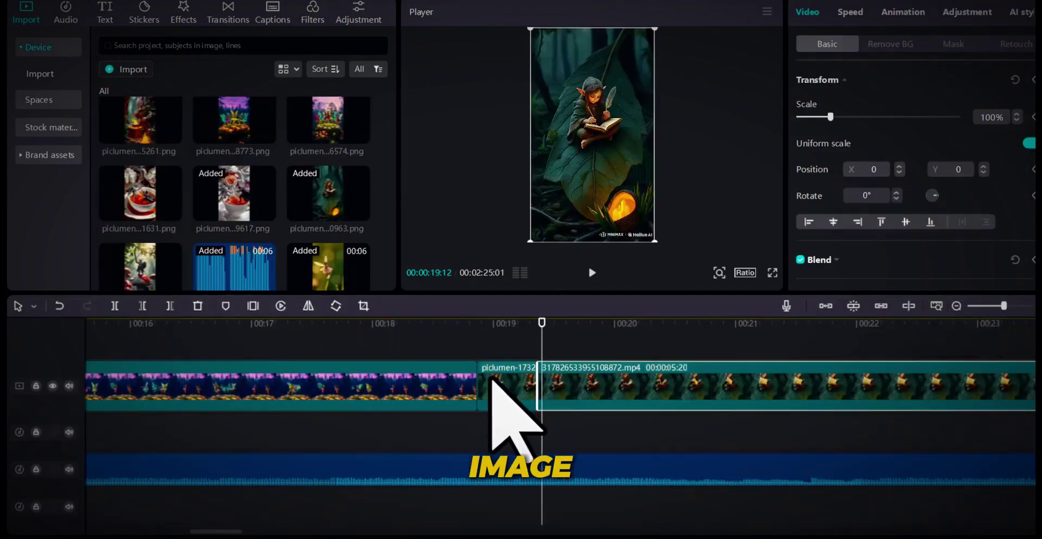
pyautogui.click(492, 382)
pyautogui.click(867, 16)
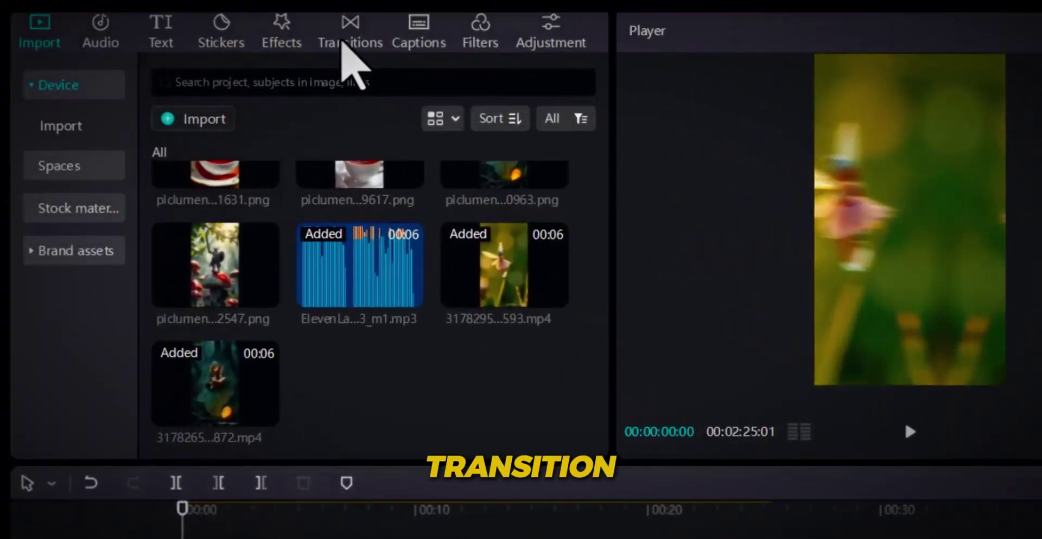
# Step: Add the Shake 3 camera transition between the first clips, accepting duplicated frames
pyautogui.click(336, 42)
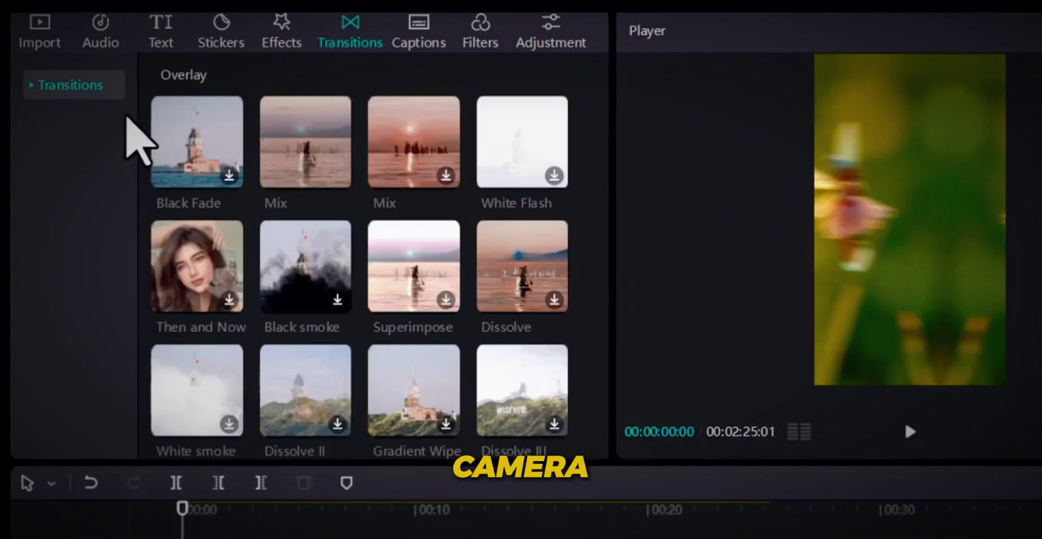
pyautogui.click(58, 164)
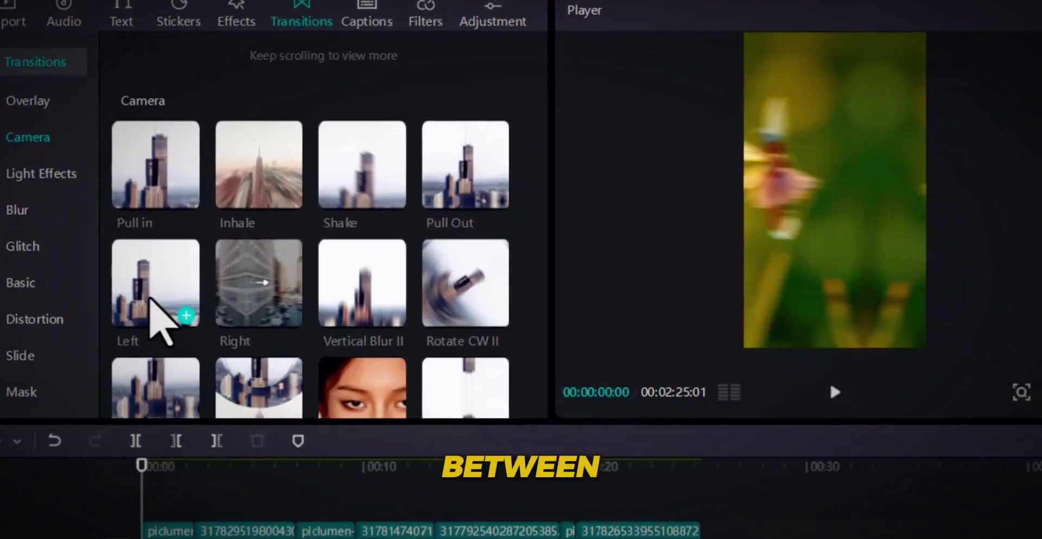
pyautogui.moveTo(152, 314)
pyautogui.mouseDown()
pyautogui.moveTo(221, 477)
pyautogui.moveTo(152, 385)
pyautogui.mouseUp()
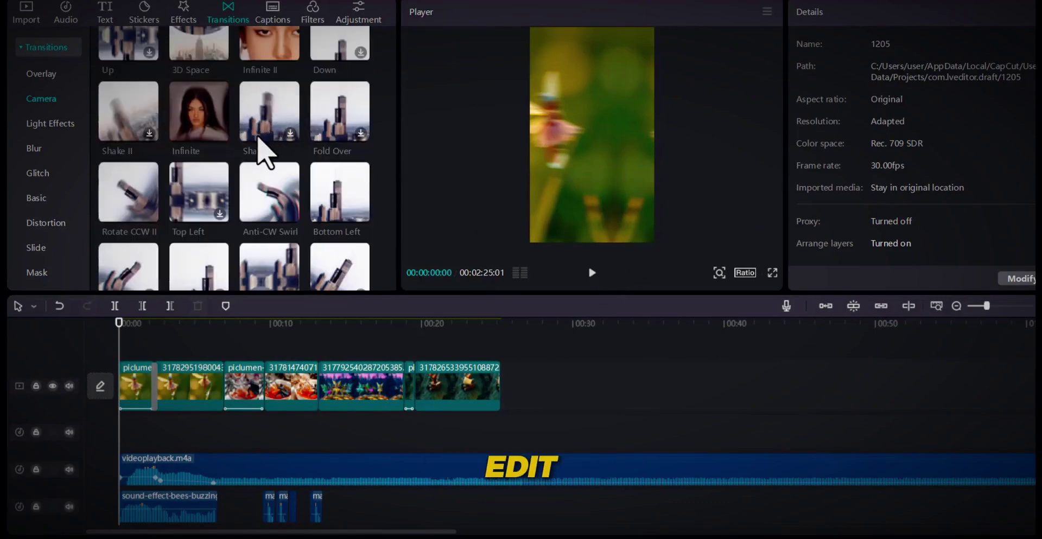
pyautogui.moveTo(222, 399); pyautogui.dragTo(224, 399)
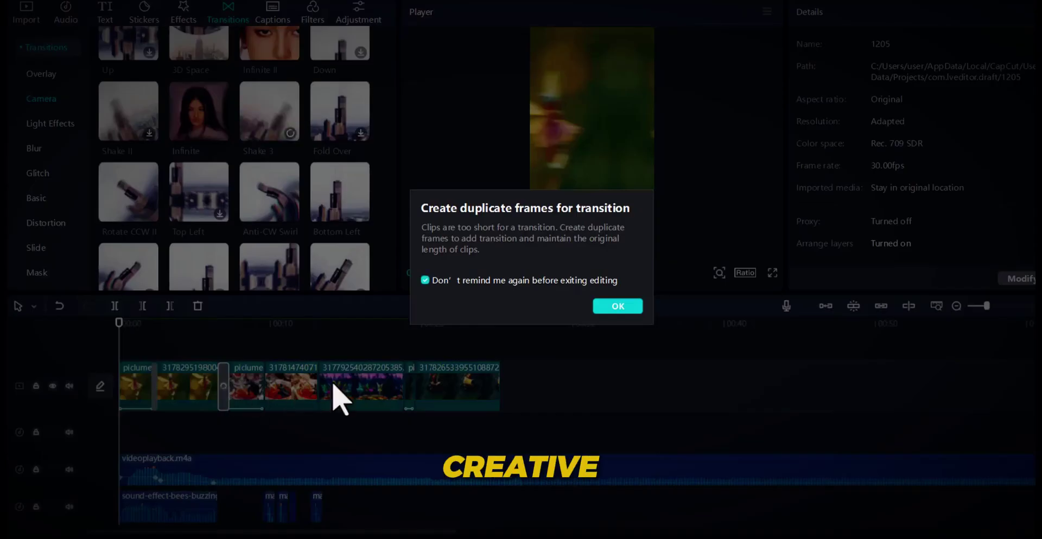
pyautogui.click(610, 304)
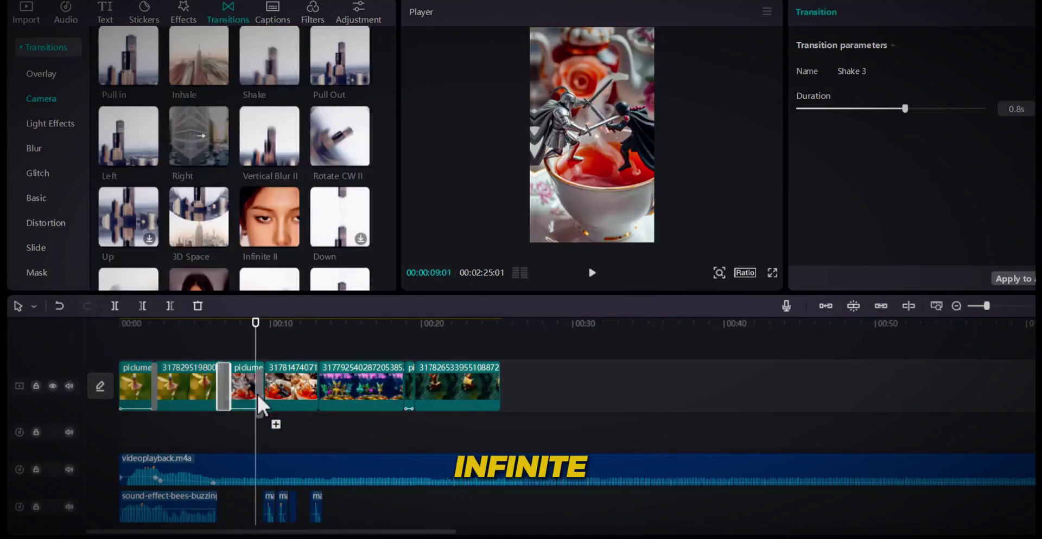
# Step: Add Infinite II and Glare transitions at the following clip boundaries
pyautogui.moveTo(260, 404); pyautogui.dragTo(261, 402)
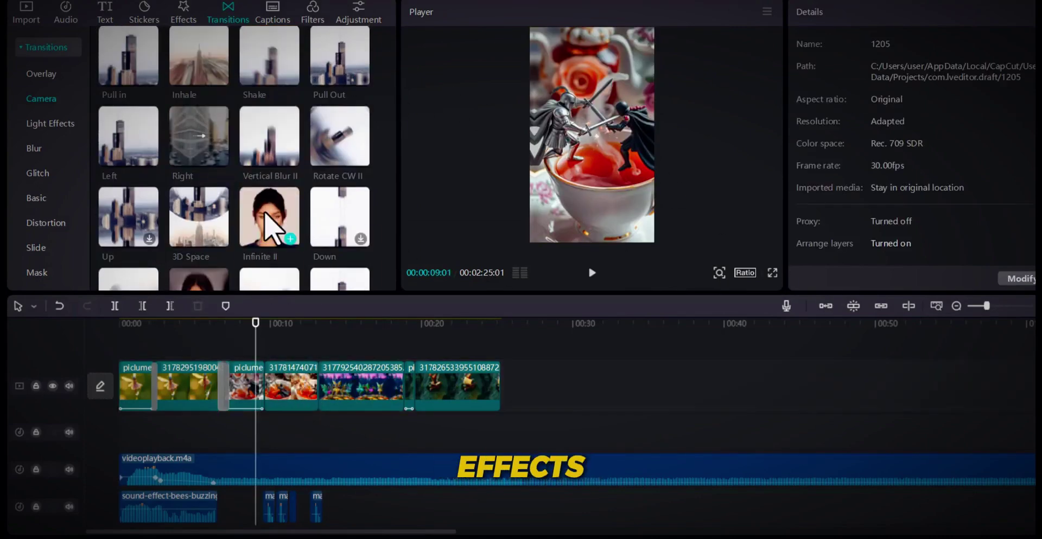
pyautogui.moveTo(269, 218); pyautogui.dragTo(263, 404)
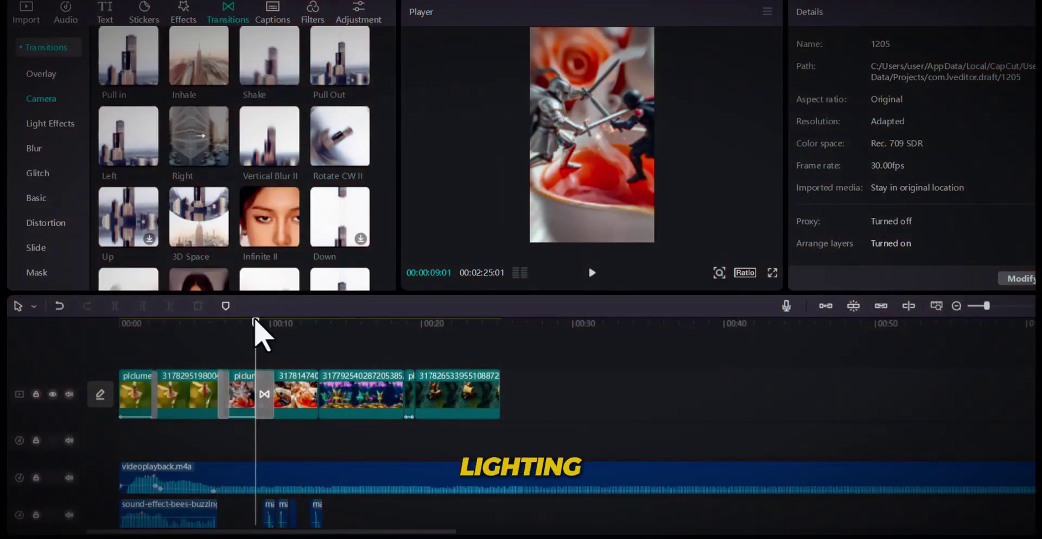
pyautogui.click(43, 124)
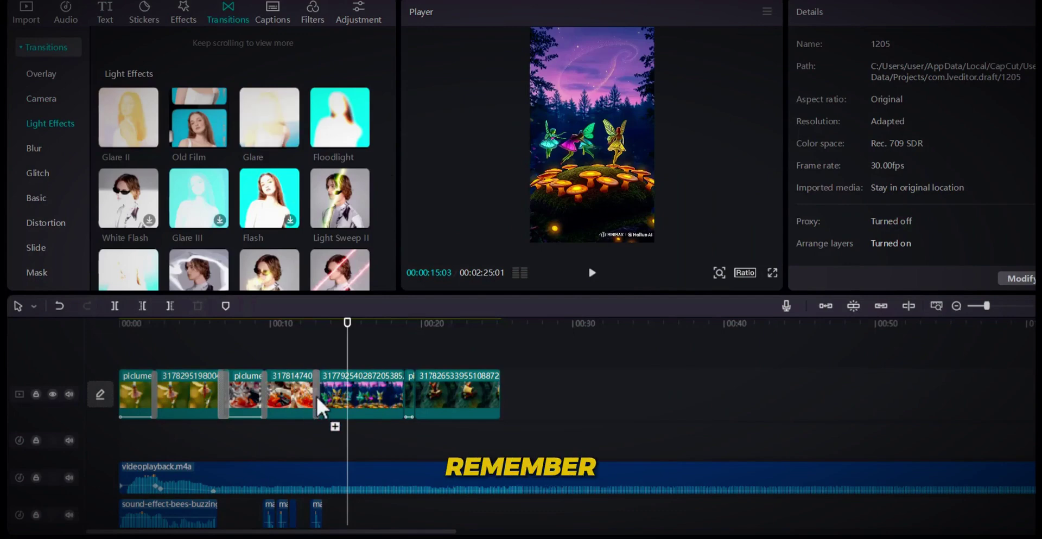
pyautogui.moveTo(320, 409); pyautogui.dragTo(319, 410)
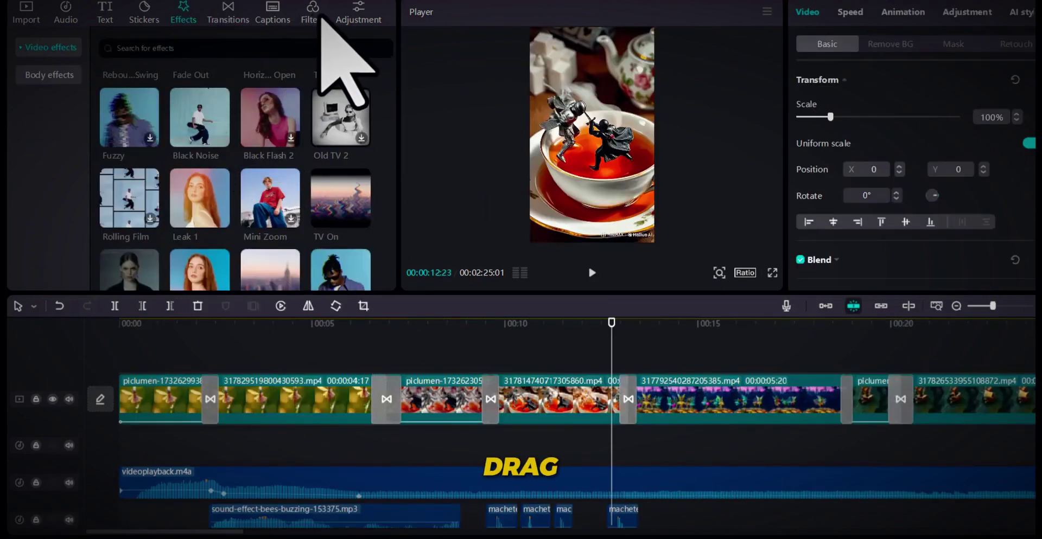
# Step: Place the Clear filter above the video and stretch it across the clips
pyautogui.click(320, 16)
pyautogui.moveTo(269, 122); pyautogui.dragTo(128, 374)
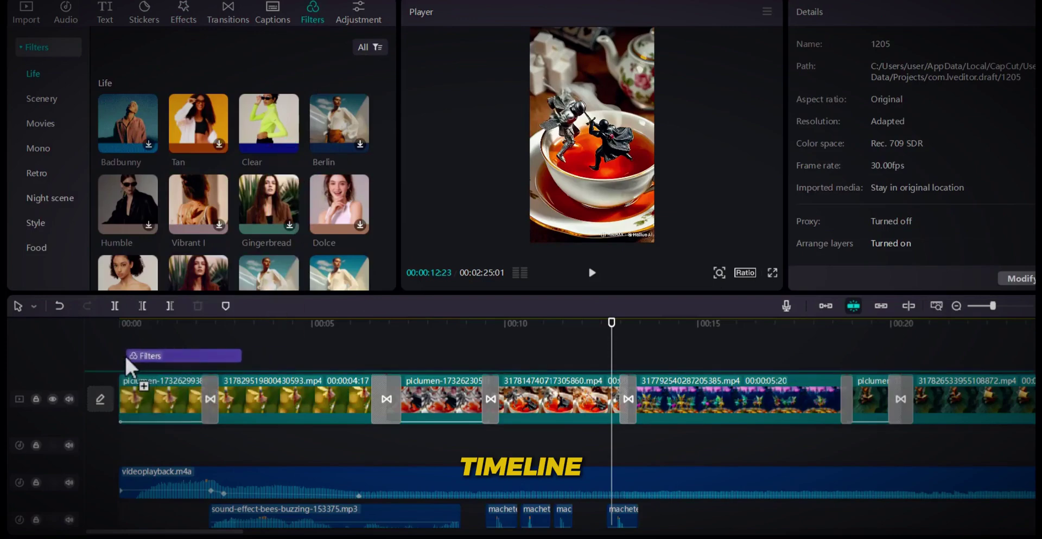
pyautogui.moveTo(234, 380); pyautogui.dragTo(843, 364)
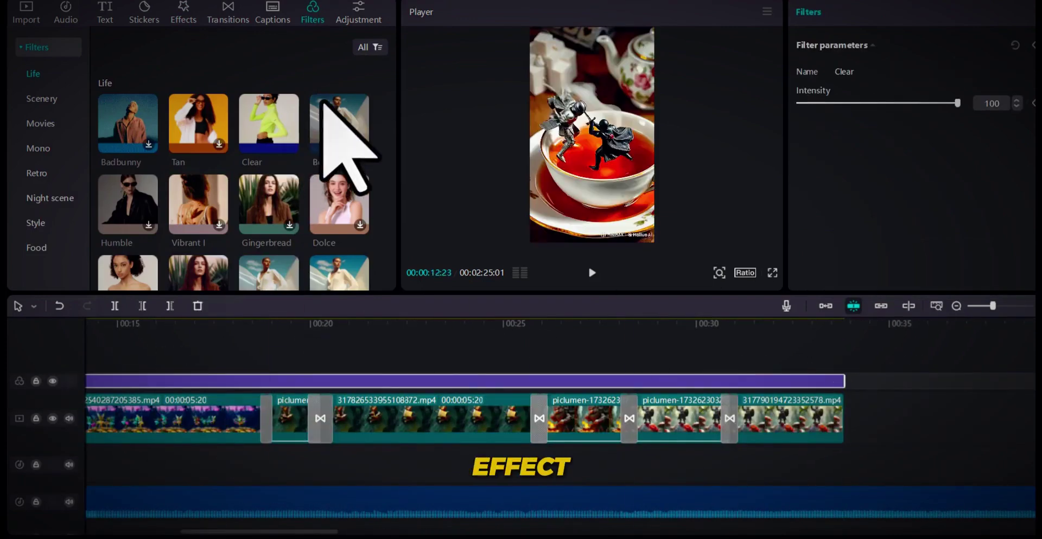
# Step: Add the Rebound Swing effect over the later clips with speed 3 and size 5
pyautogui.click(184, 14)
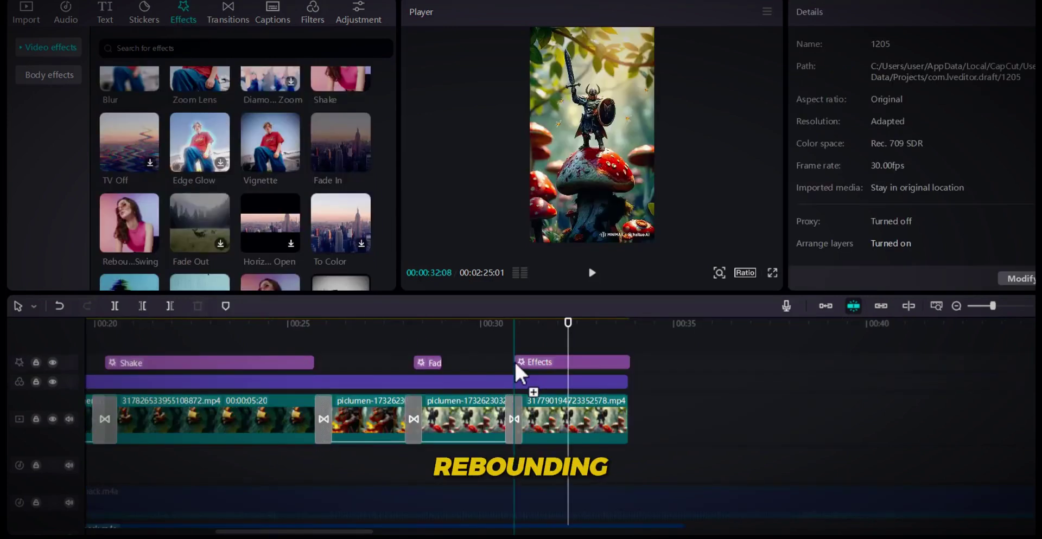
pyautogui.click(605, 364)
pyautogui.moveTo(861, 172); pyautogui.dragTo(806, 173)
pyautogui.moveTo(877, 138); pyautogui.dragTo(806, 137)
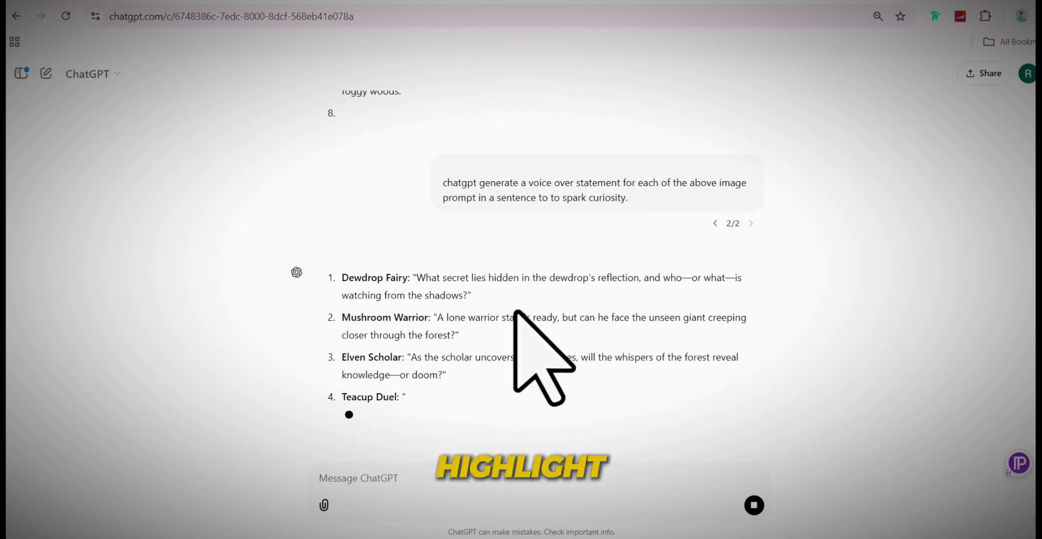
# Step: Select the generated voiceover lines in ChatGPT's reply
pyautogui.moveTo(395, 217); pyautogui.dragTo(566, 398)
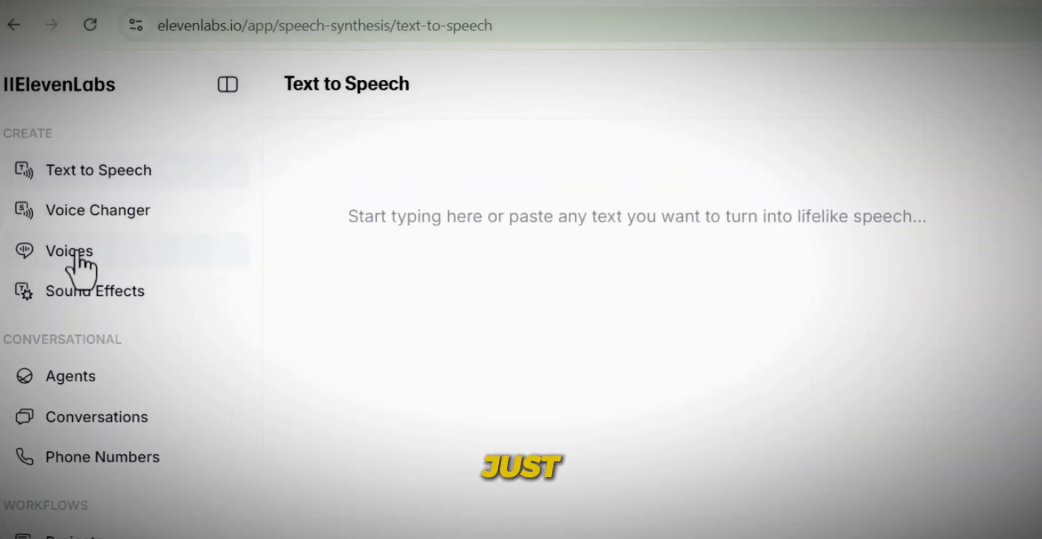
# Step: Preview the deep narrator voice, then paste the voiceover lines into the Text to Speech box
pyautogui.click(74, 253)
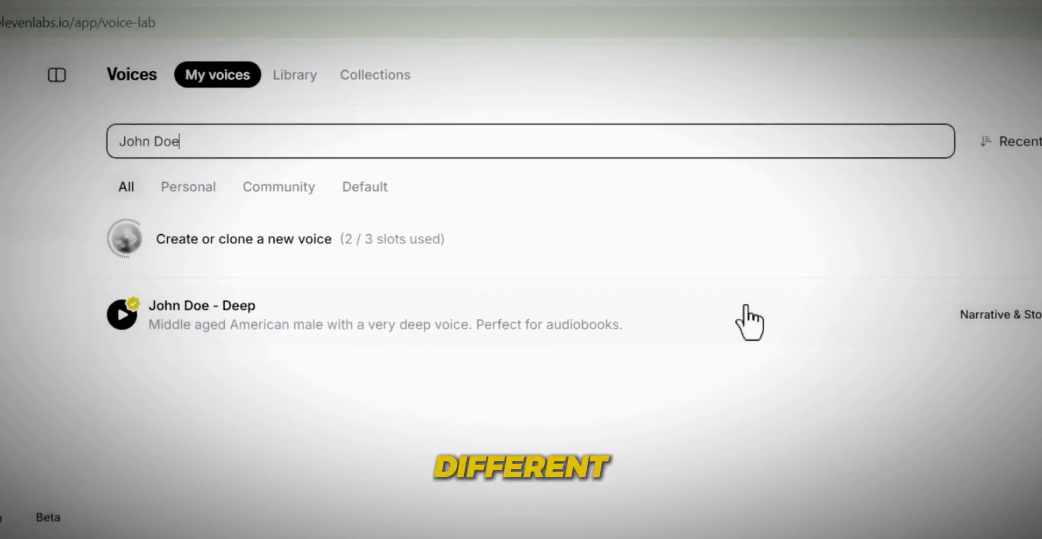
pyautogui.click(209, 513)
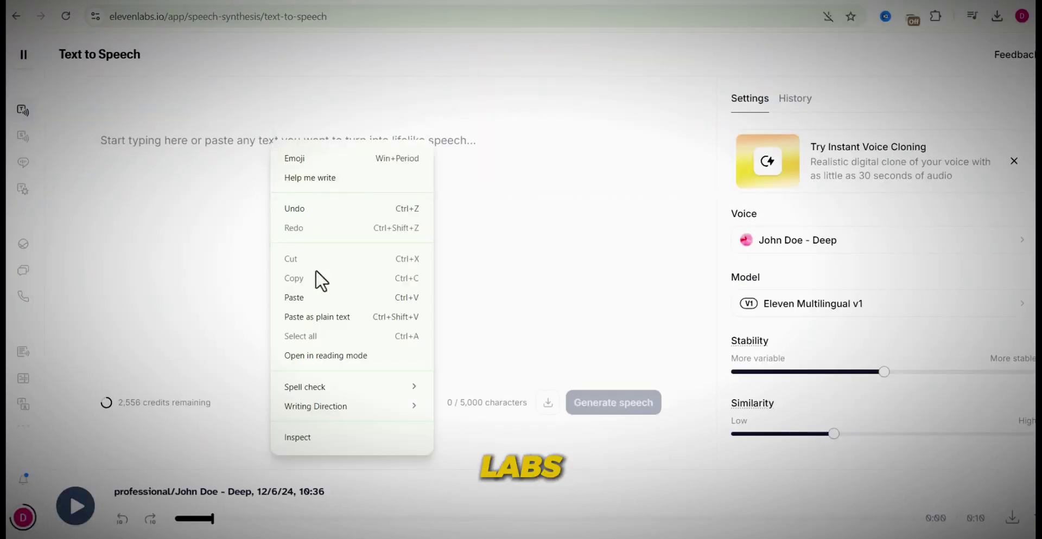
pyautogui.click(304, 298)
pyautogui.scroll(2, 422, 327)
pyautogui.scroll(-2, 421, 327)
pyautogui.scroll(-2, 422, 330)
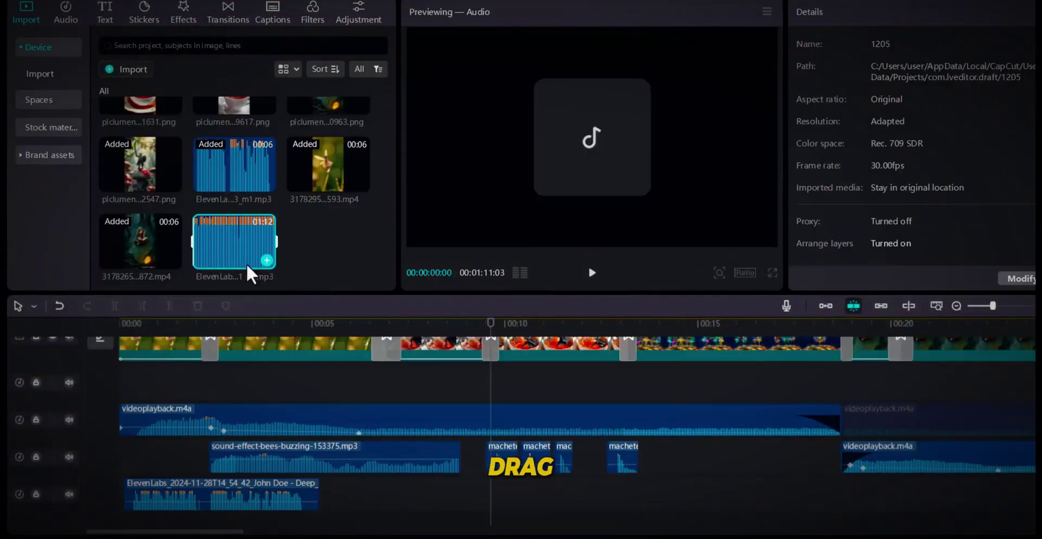
# Step: Place the ElevenLabs voiceover mp3 on the bottom audio track
pyautogui.moveTo(252, 274)
pyautogui.mouseDown()
pyautogui.moveTo(523, 516)
pyautogui.moveTo(412, 516)
pyautogui.mouseUp()
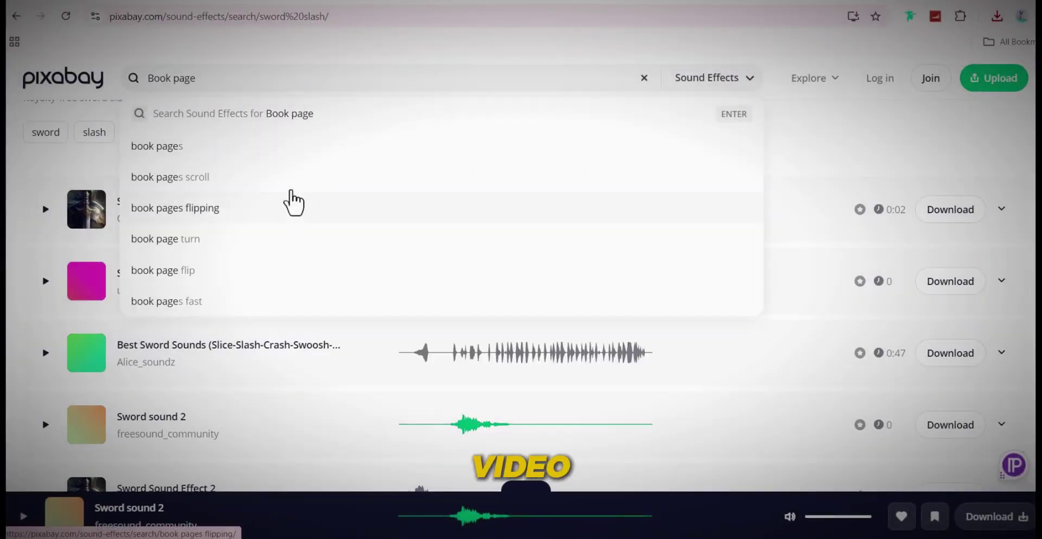
pyautogui.write('pages flipping')
# Step: Search Pixabay for 'book pages flipping' and preview 'Flipping book pages #2'
pyautogui.click(293, 207)
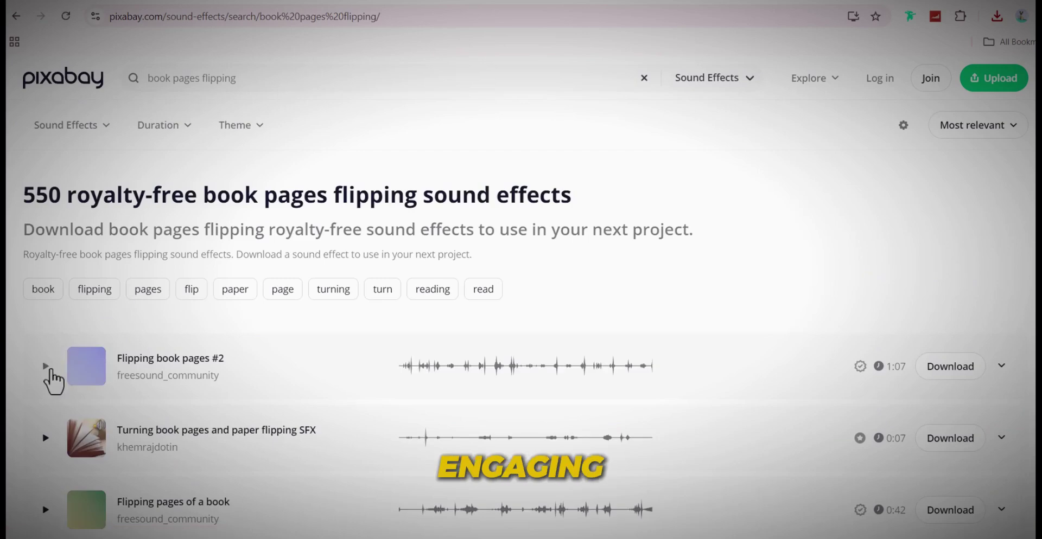
pyautogui.click(46, 366)
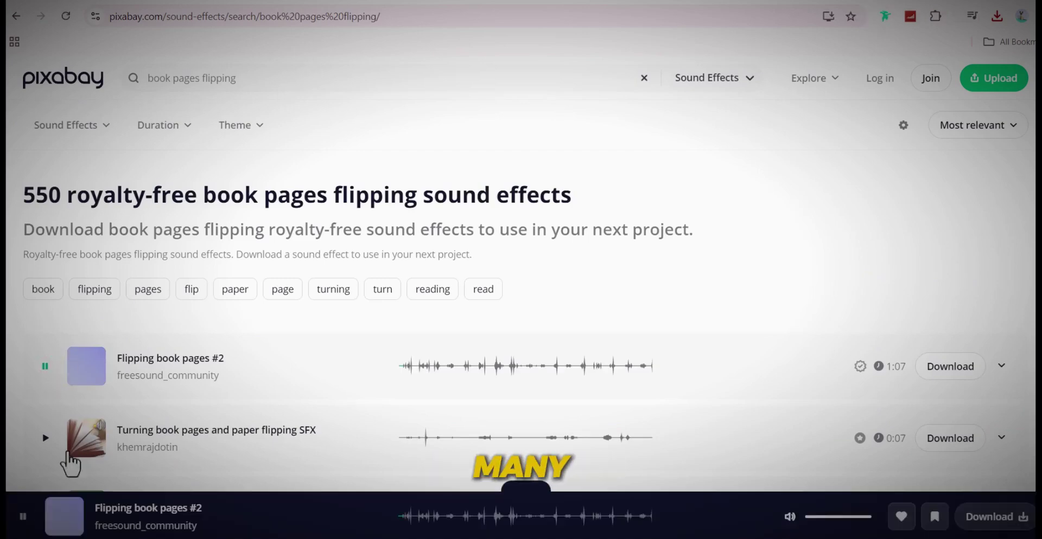